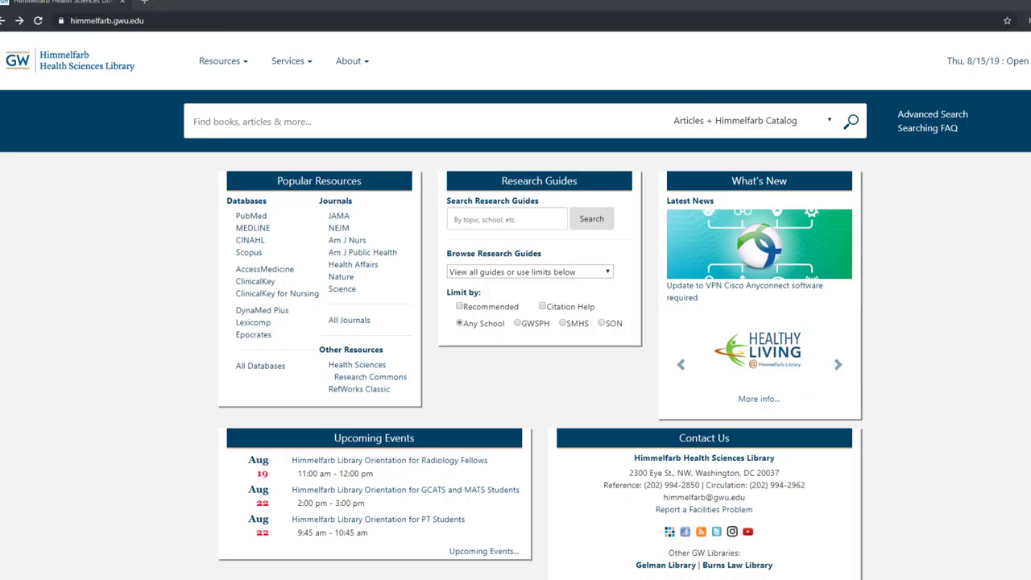
- Search the homepage for 'stroke risk factors', returning 504,195 results
left_click(427, 122)
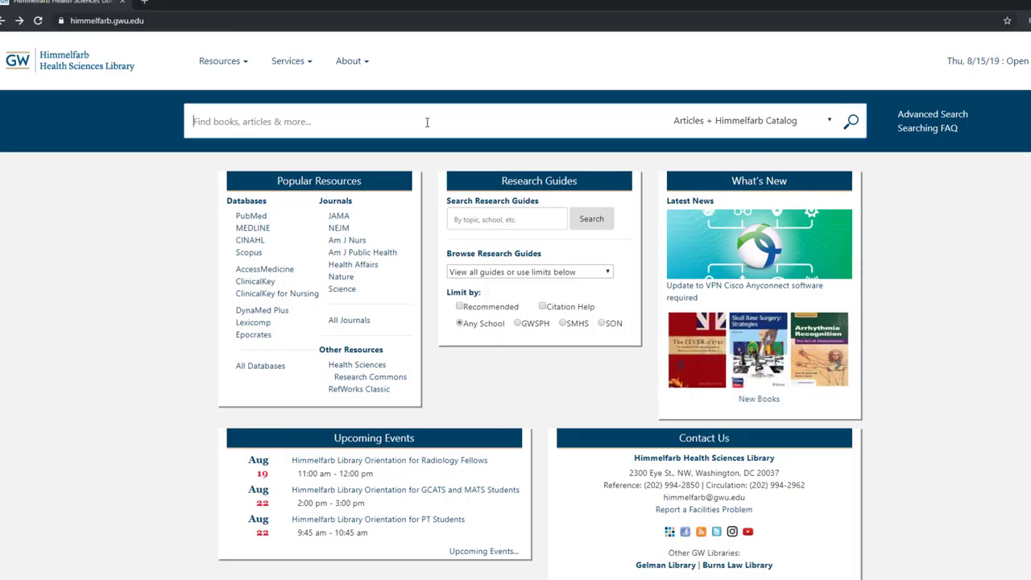
type("stroke ris")
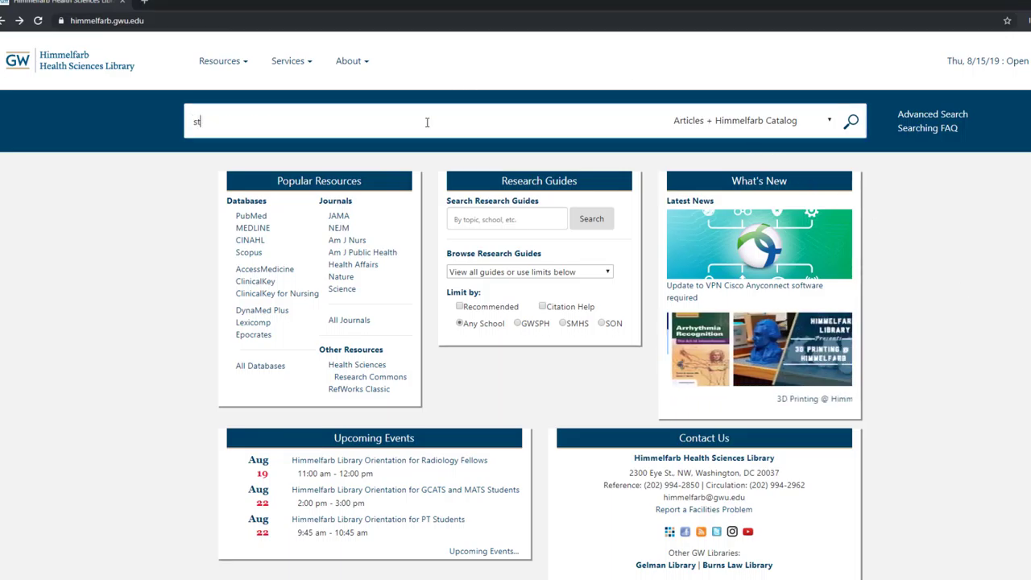
type("k factors")
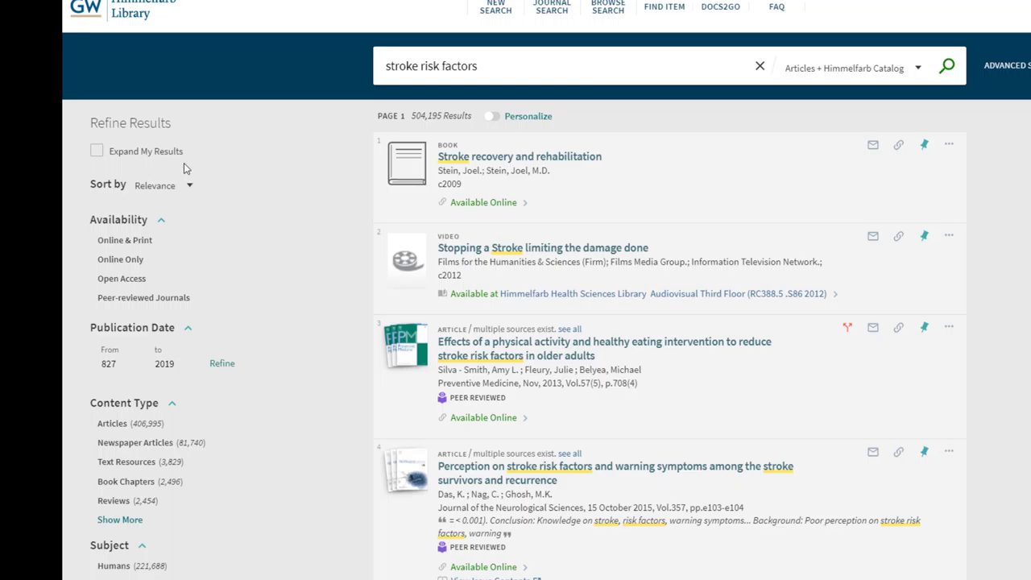
- Enable Expand My Results, raising the stroke risk factors results to 634,653
left_click(96, 153)
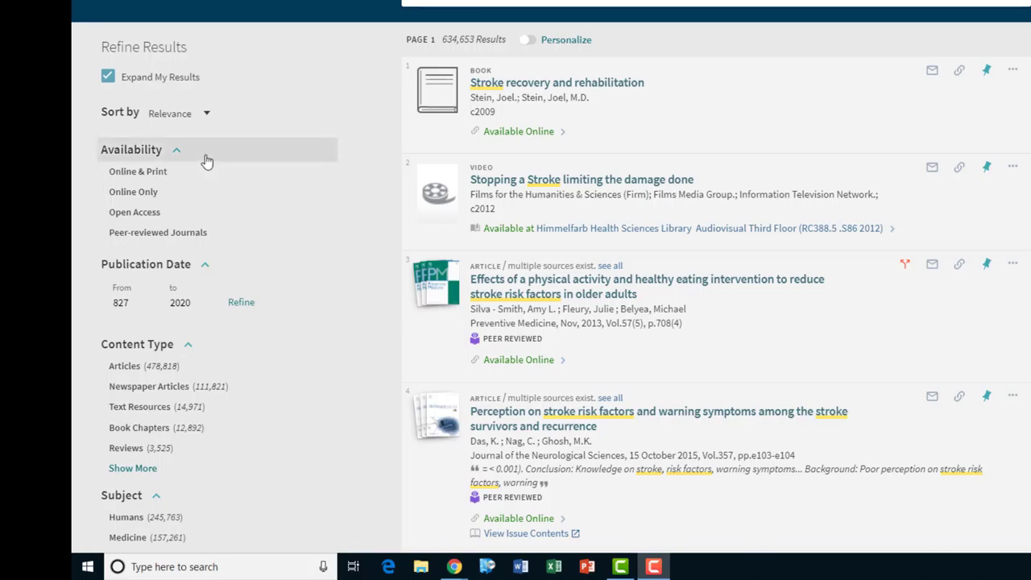
mouse_move(238, 195)
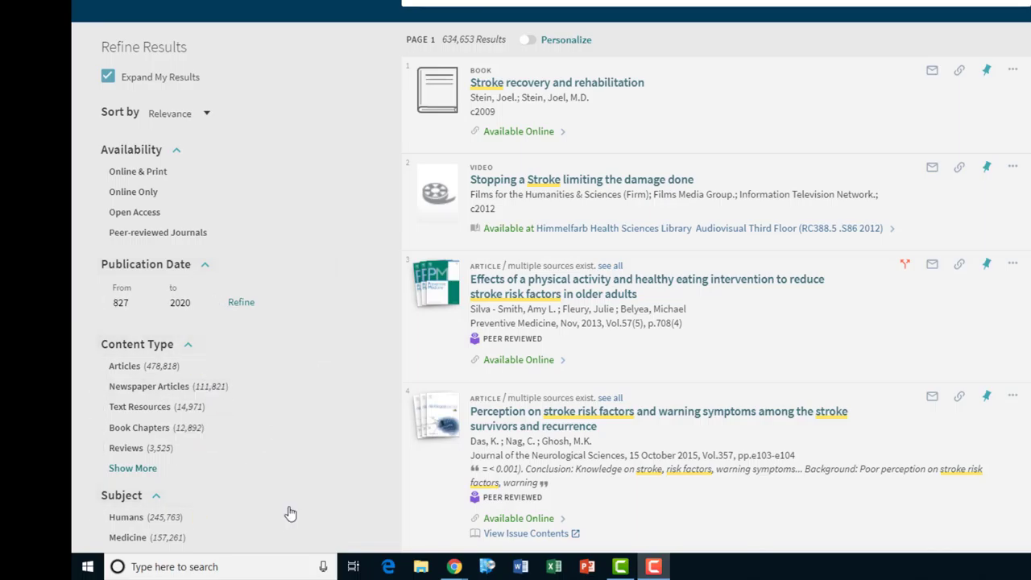
- Apply the Articles content type and 2015–2020 publication date filters
left_click(98, 369)
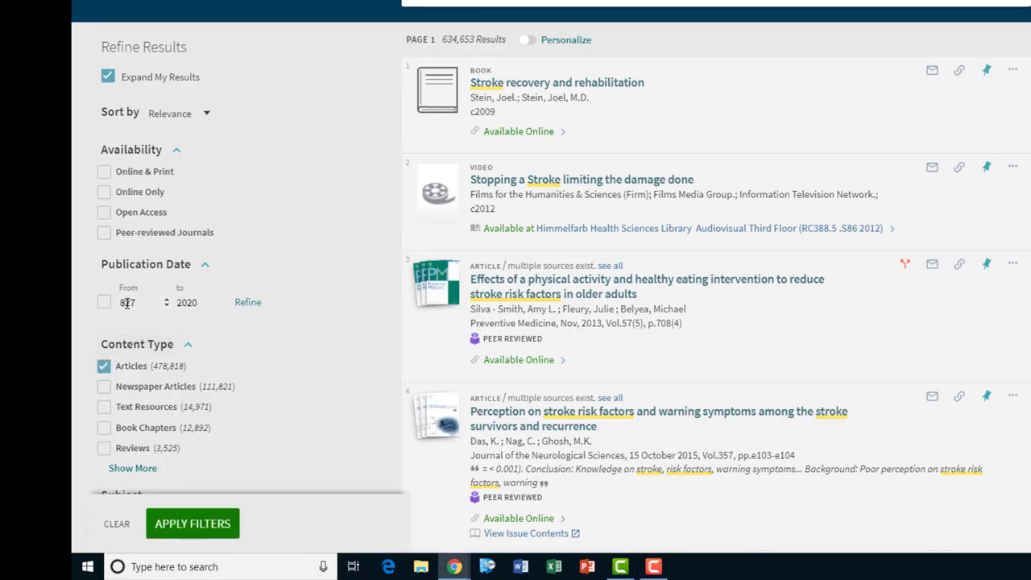
type("2015")
left_click(103, 302)
left_click(193, 525)
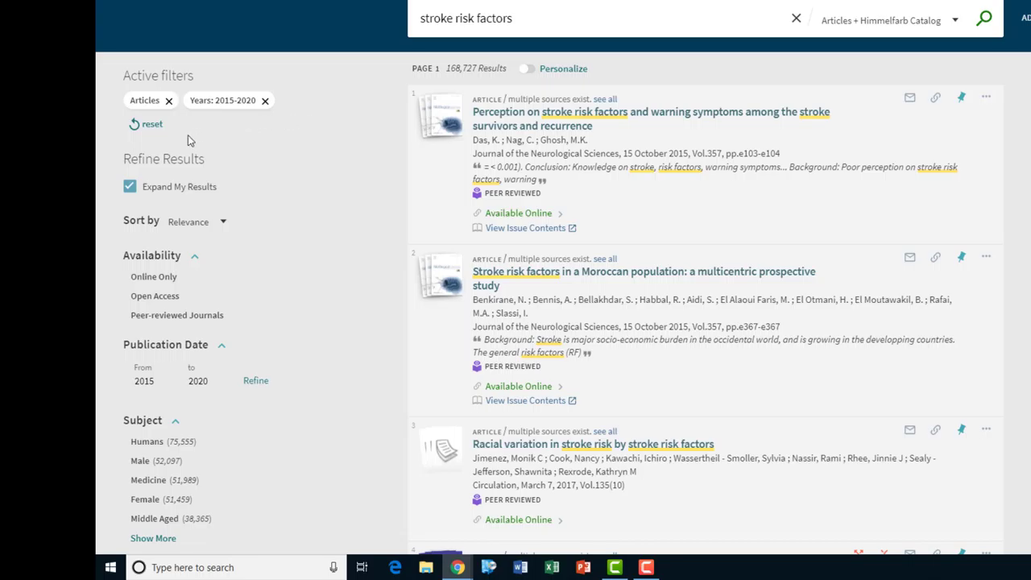
- Turn off Expand My Results, leaving 153,178 filtered article results
left_click(130, 187)
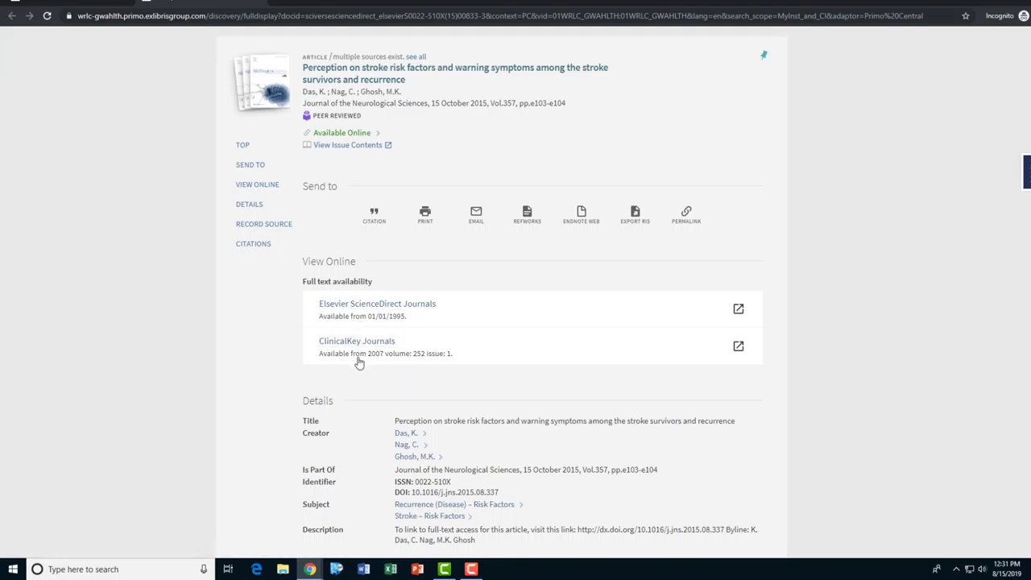
left_click(234, 6)
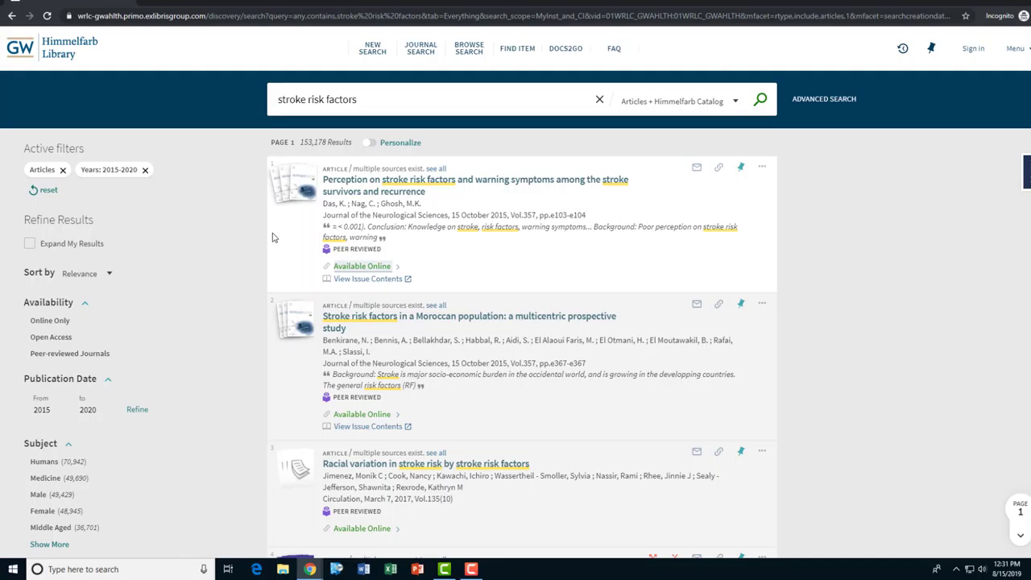
scroll(274, 258, "down", 2)
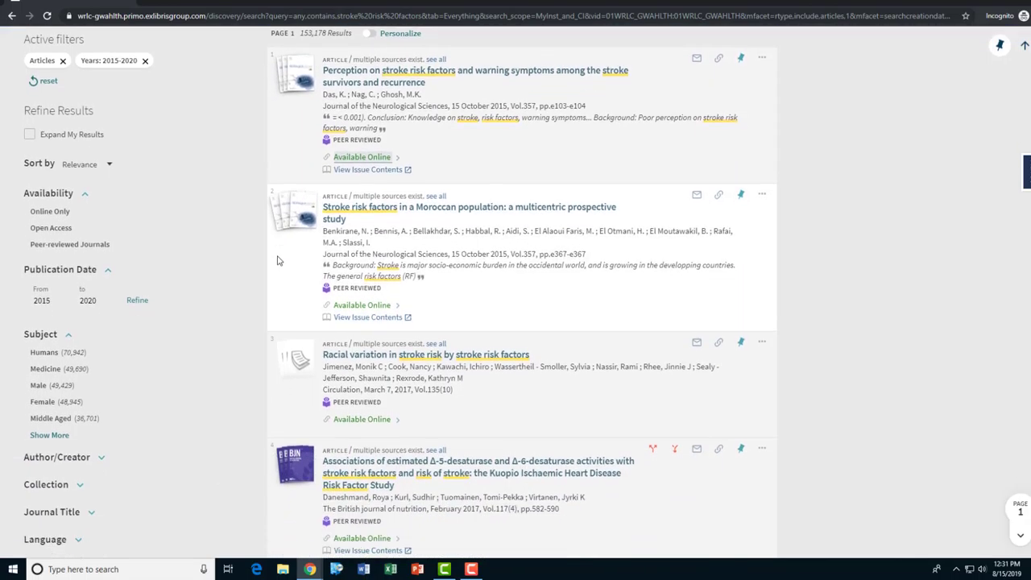
scroll(278, 263, "down", 3)
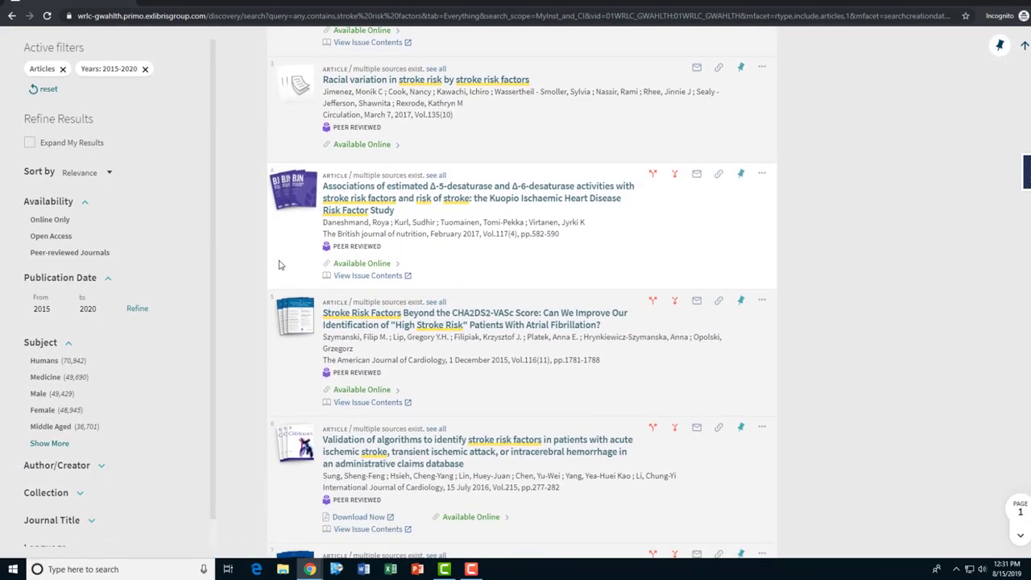
scroll(280, 265, "down", 1)
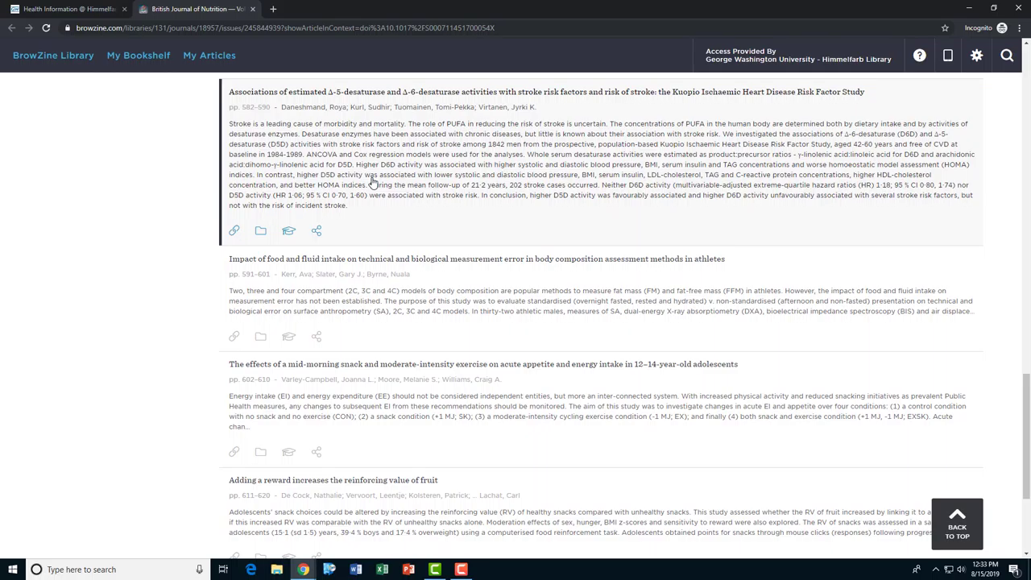
- Close the BrowZine British Journal of Nutrition tab to return to the Primo results
left_click(252, 8)
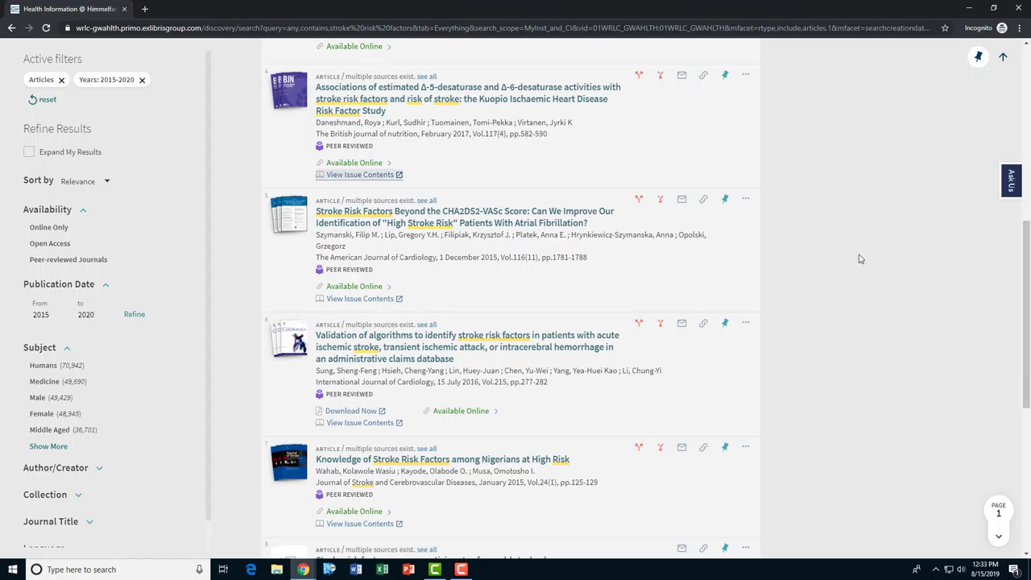
- Clear the Advanced Search form and set the first line to Author contains 'romero'
scroll(857, 260, "up", 6)
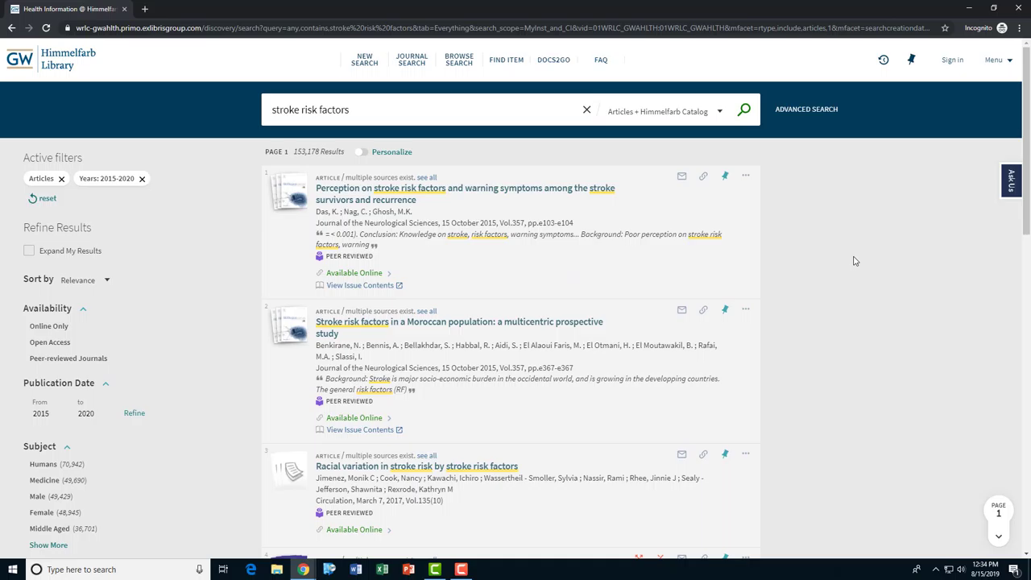
left_click(802, 113)
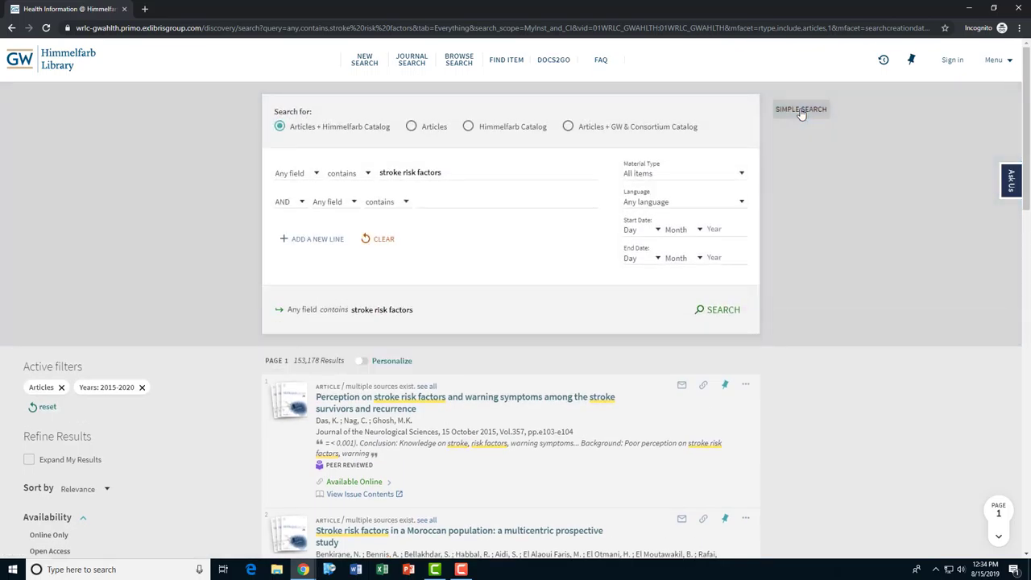
left_click(384, 240)
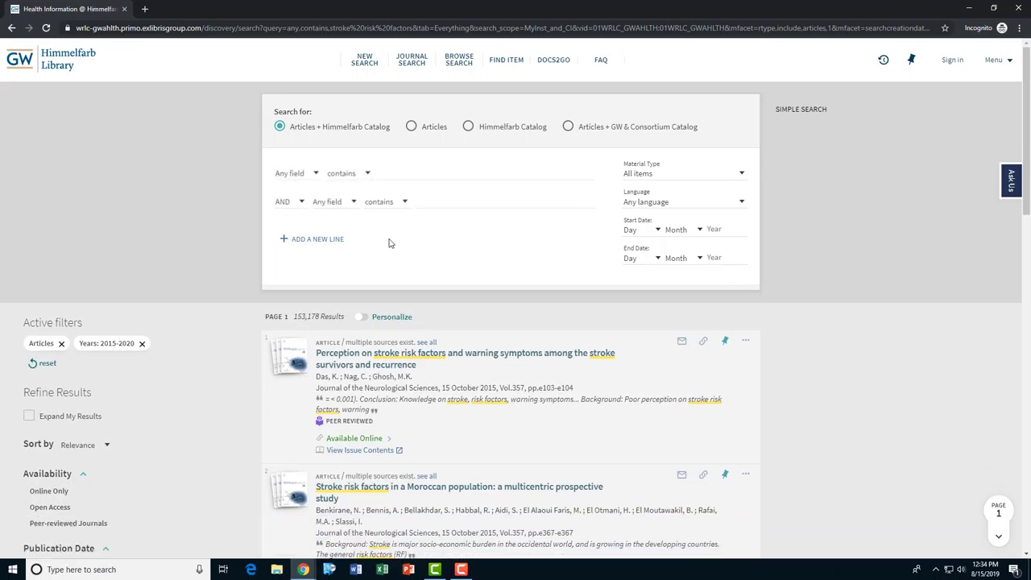
left_click(312, 176)
left_click(290, 249)
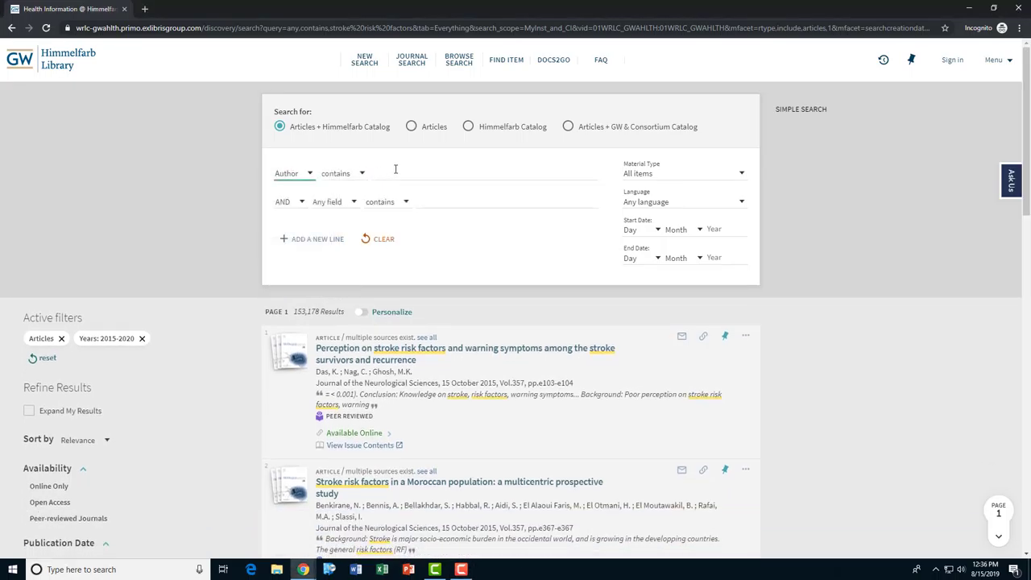
left_click(387, 170)
type("romero")
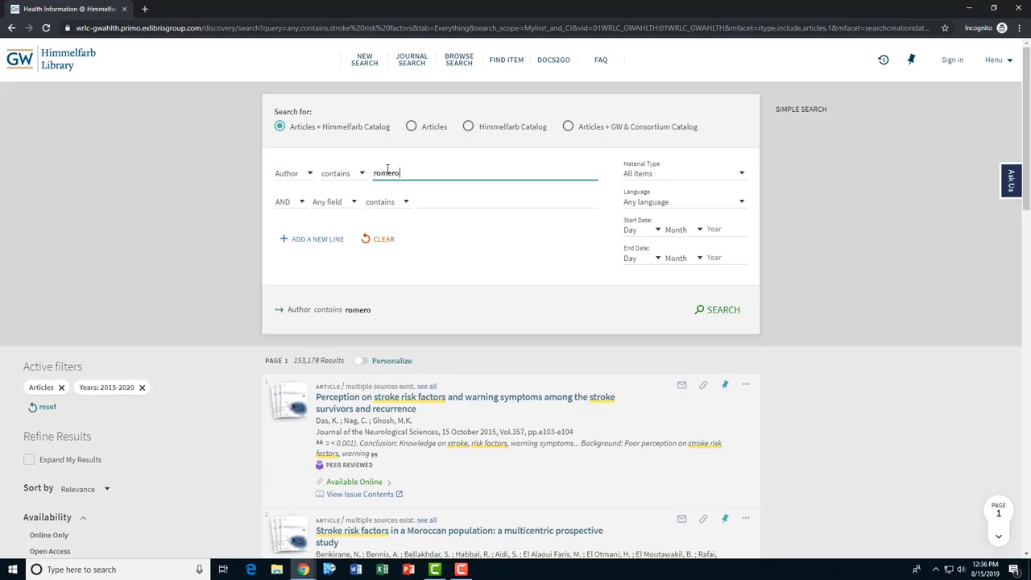
- Add Title contains 'global heart' and run the search, getting 17 article results
left_click(333, 202)
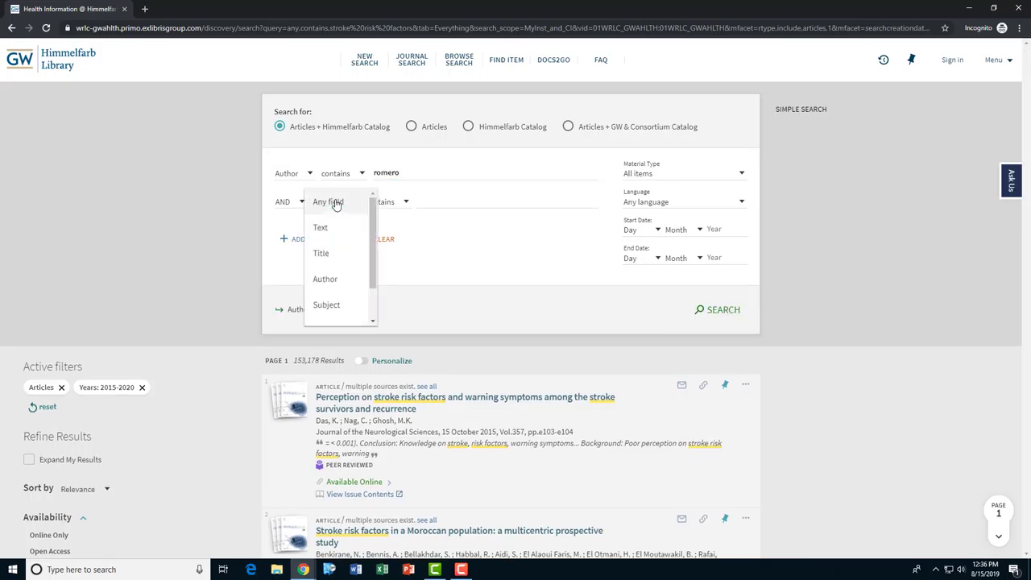
left_click(335, 256)
left_click(419, 200)
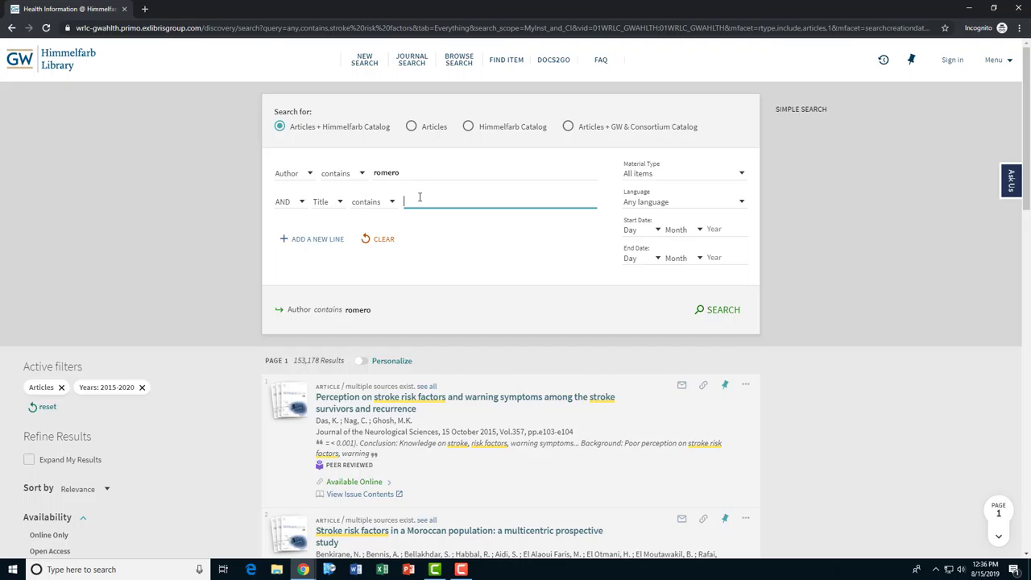
type("global heart")
left_click(717, 313)
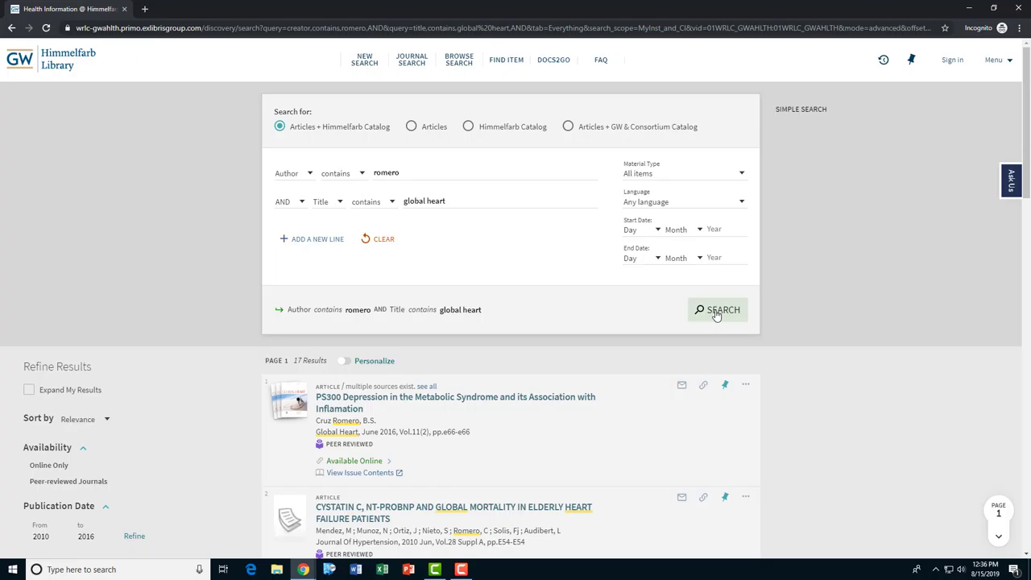
left_click(826, 112)
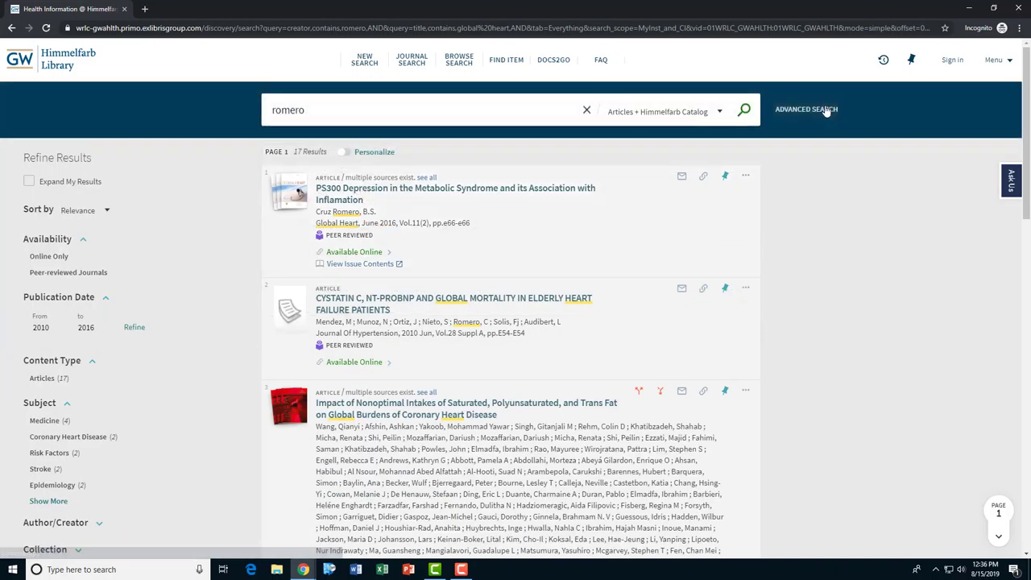
- Change the search scope to Articles + GW & Consortium Catalog
left_click(721, 114)
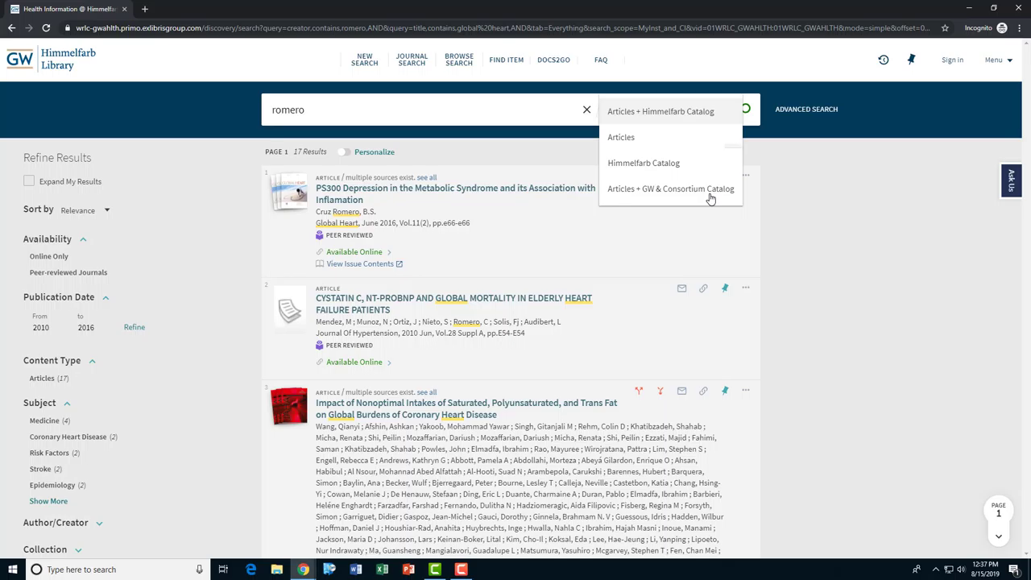
left_click(710, 198)
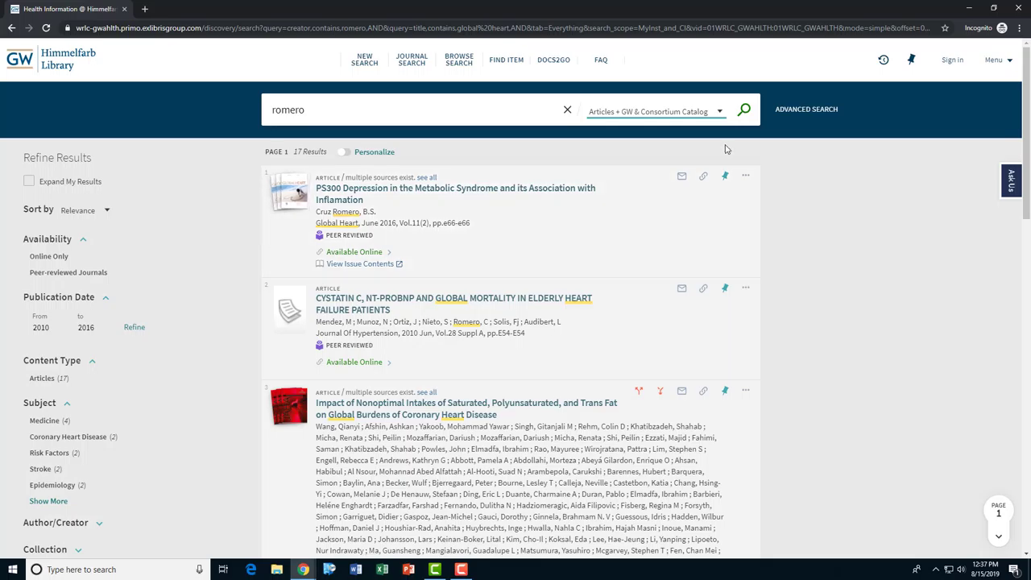
key("F10")
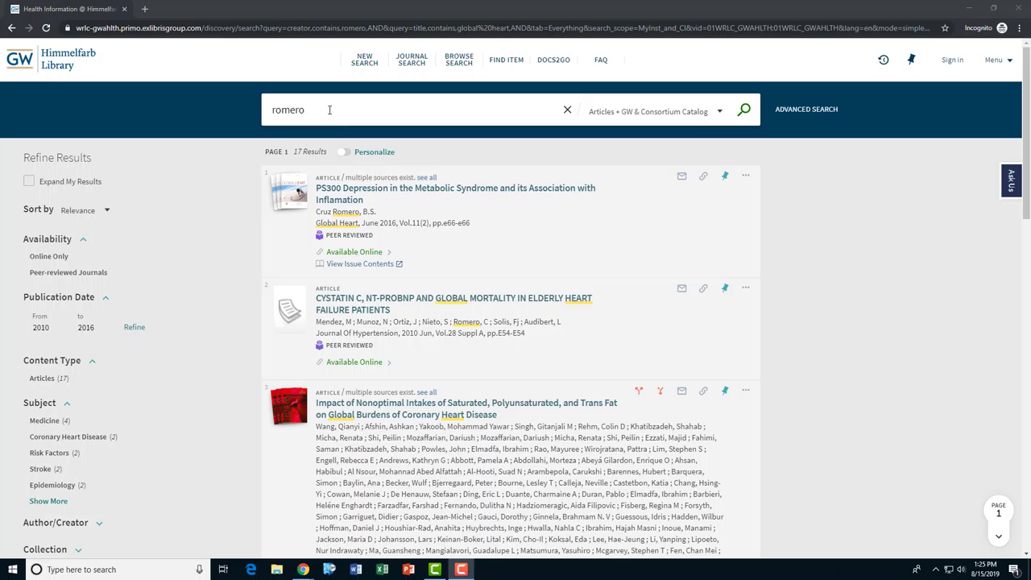
- Search for 'ehr adoption', open A guide to EHR adoption, and check its availability status
left_click(334, 110)
key("ctrl+a")
type("ehr adoption")
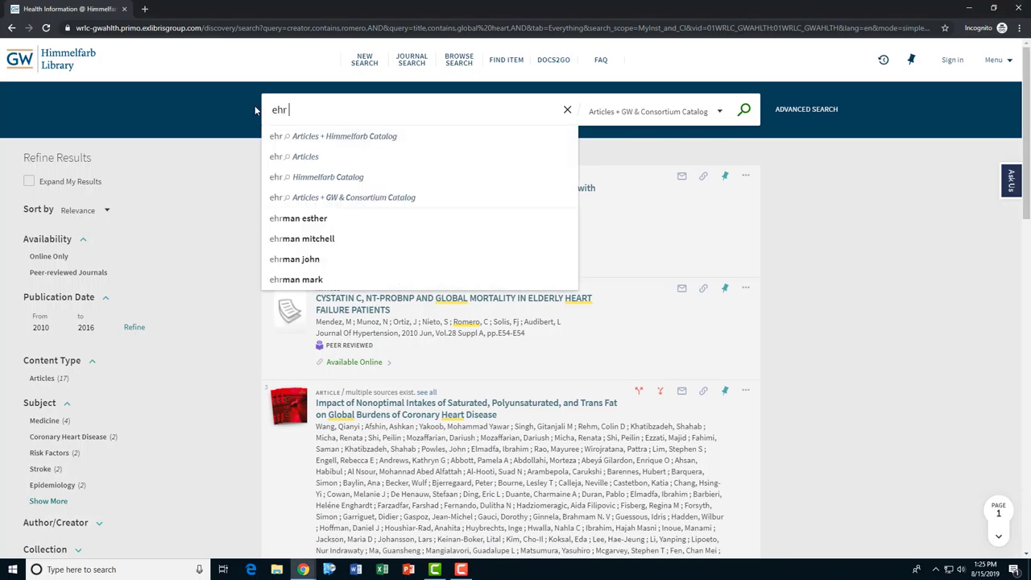
key("Return")
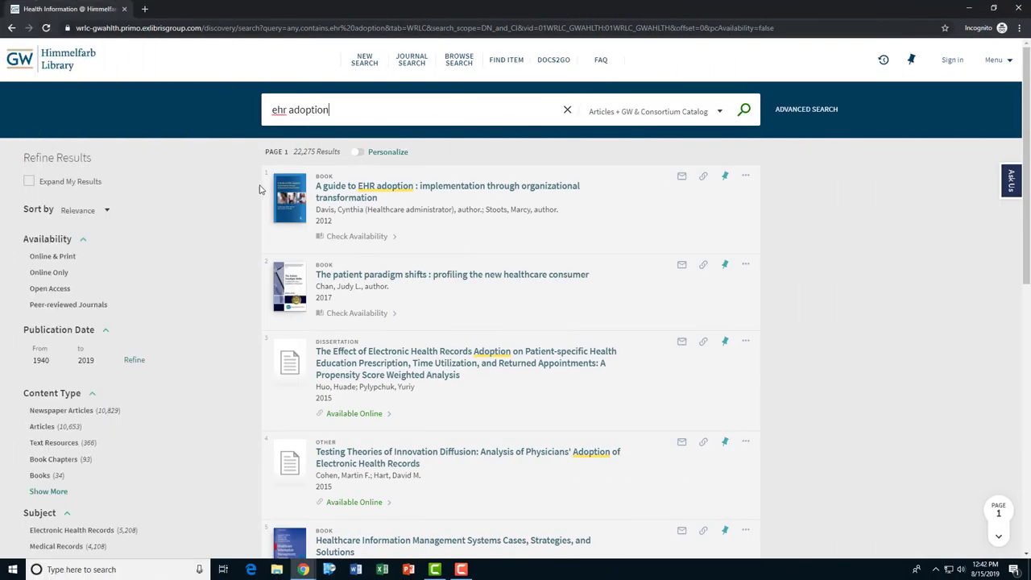
left_click(382, 190)
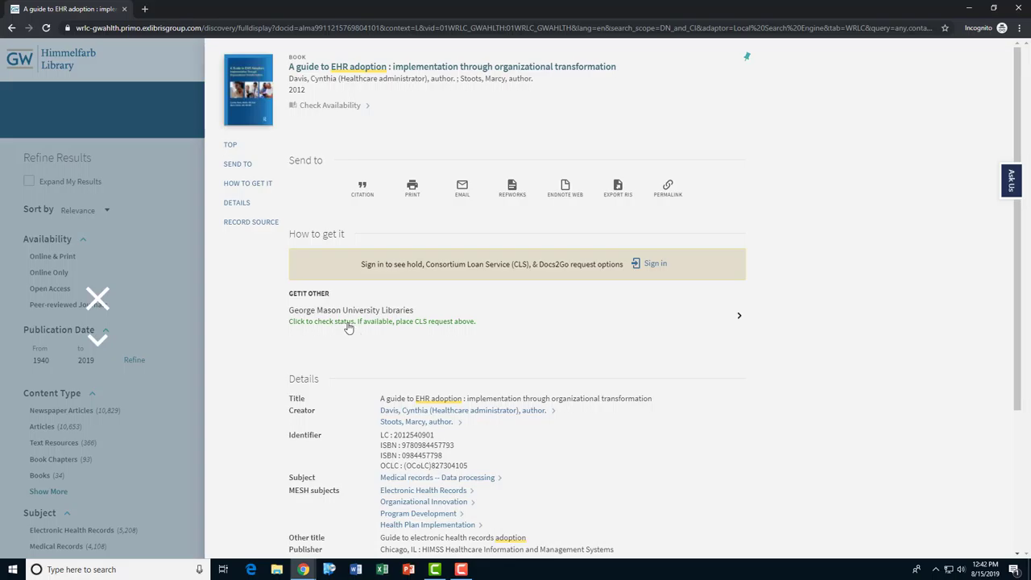
left_click(349, 328)
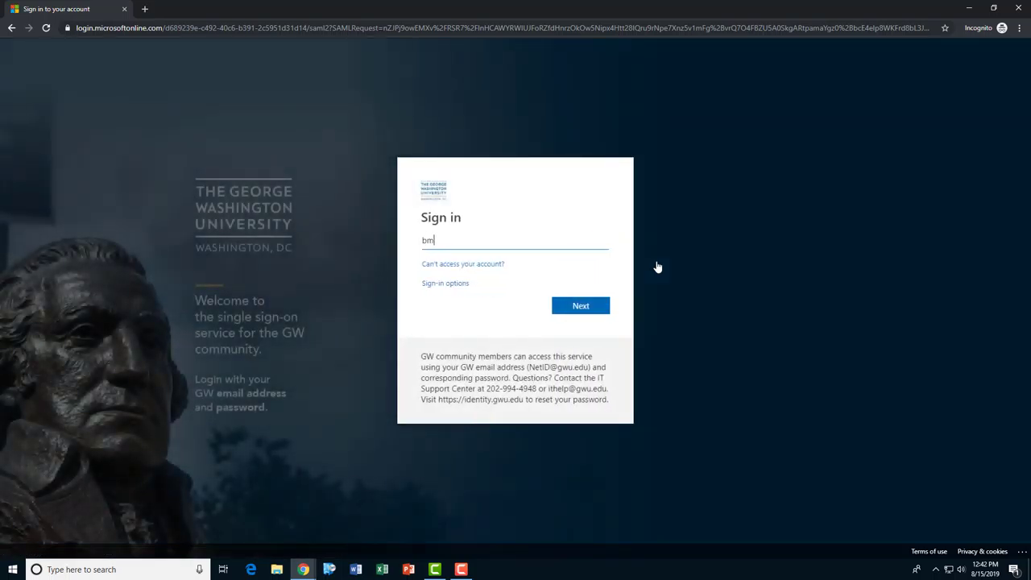
- Sign in to GW single sign-on with the account e-mail and password
type("wu.edu")
key("Return")
type("•••••••••••")
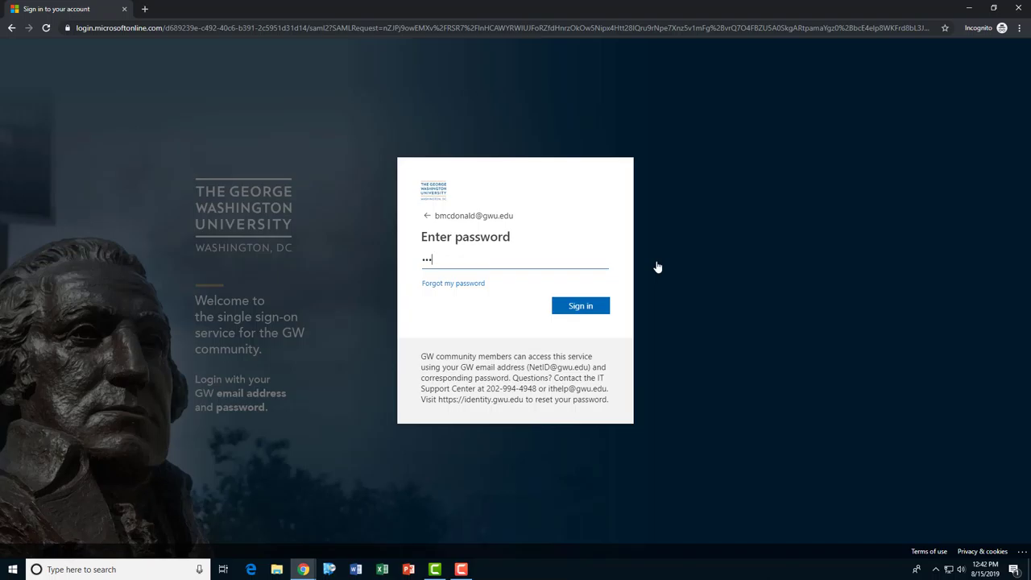
key("Return")
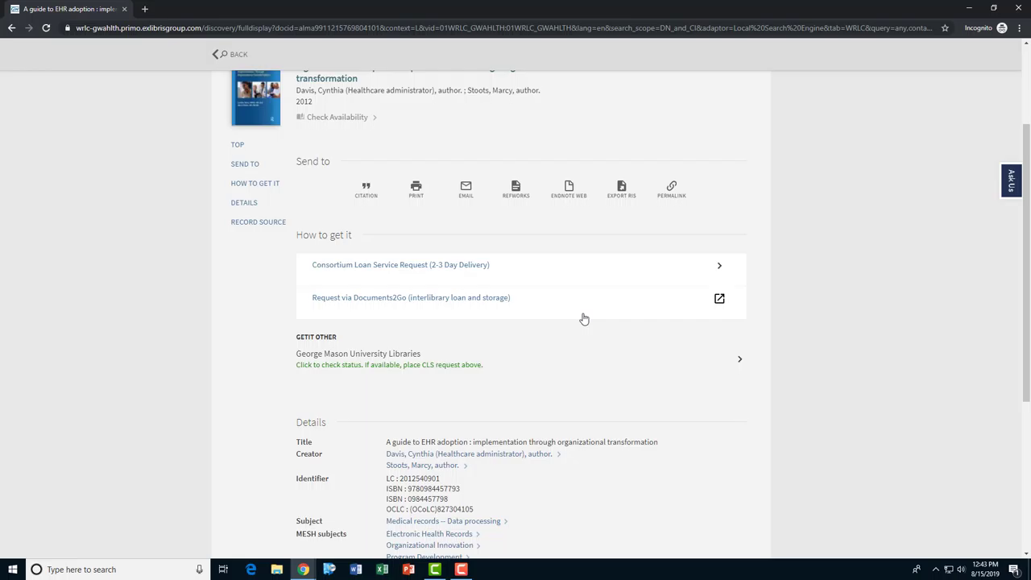
- Send a Consortium Loan request for pickup at Himmelfarb Health Sciences Library
left_click(444, 266)
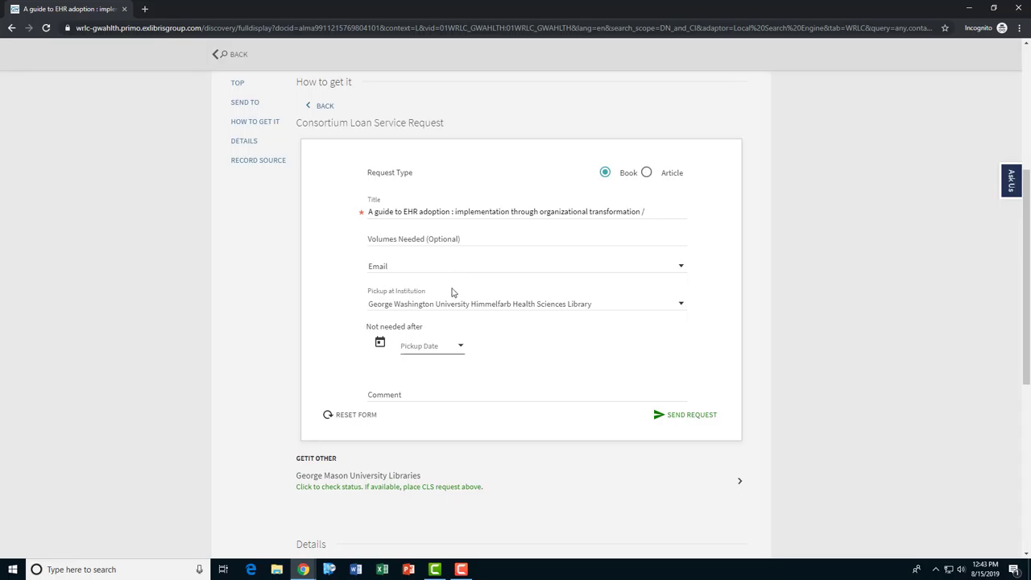
left_click(463, 311)
left_click(463, 311)
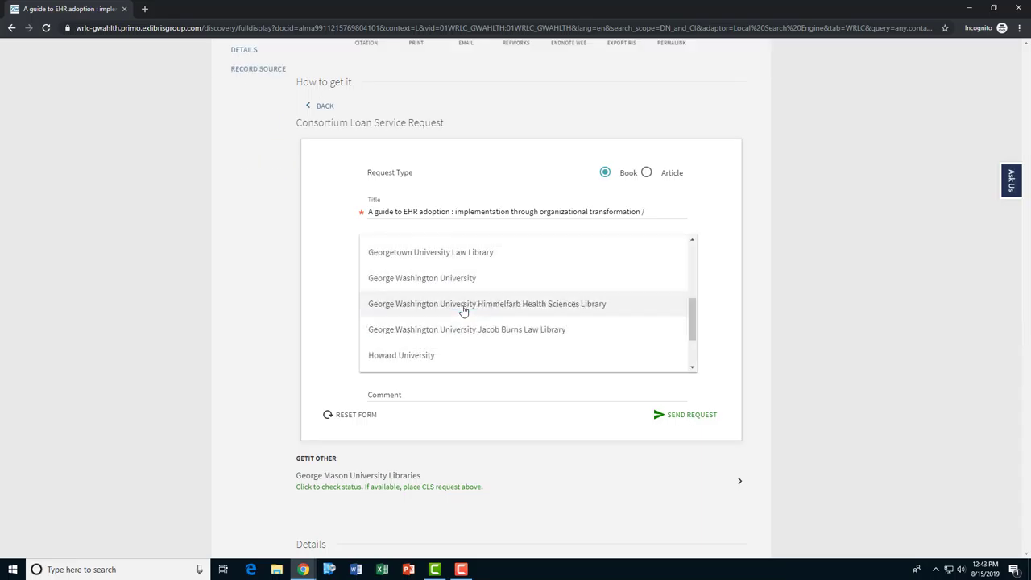
left_click(463, 311)
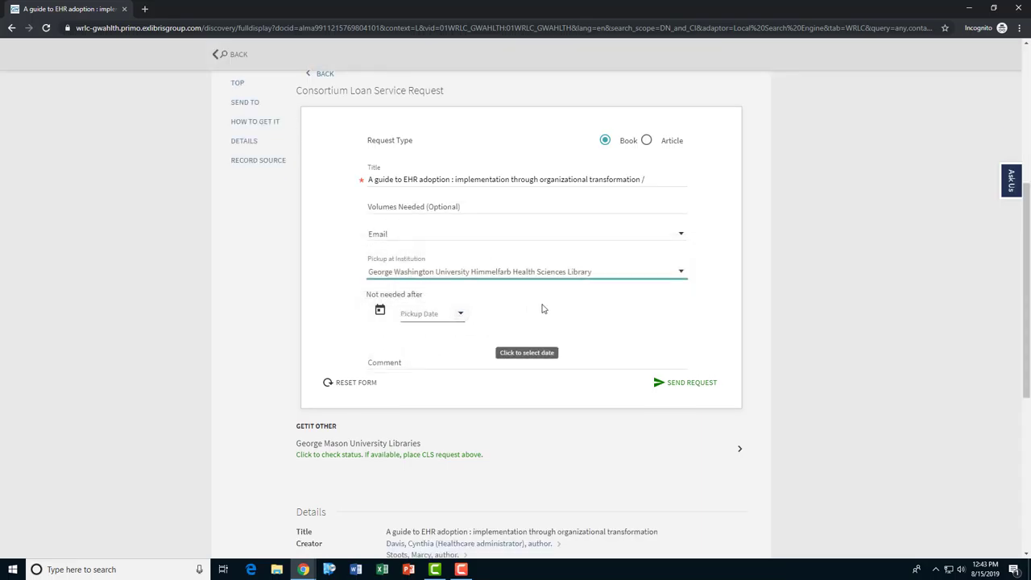
left_click(692, 384)
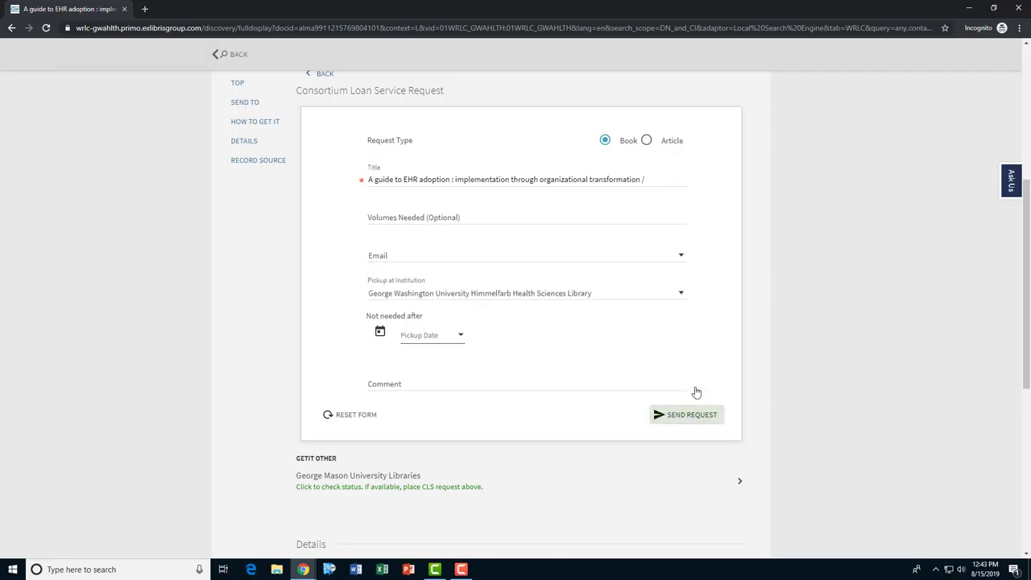
left_click(697, 414)
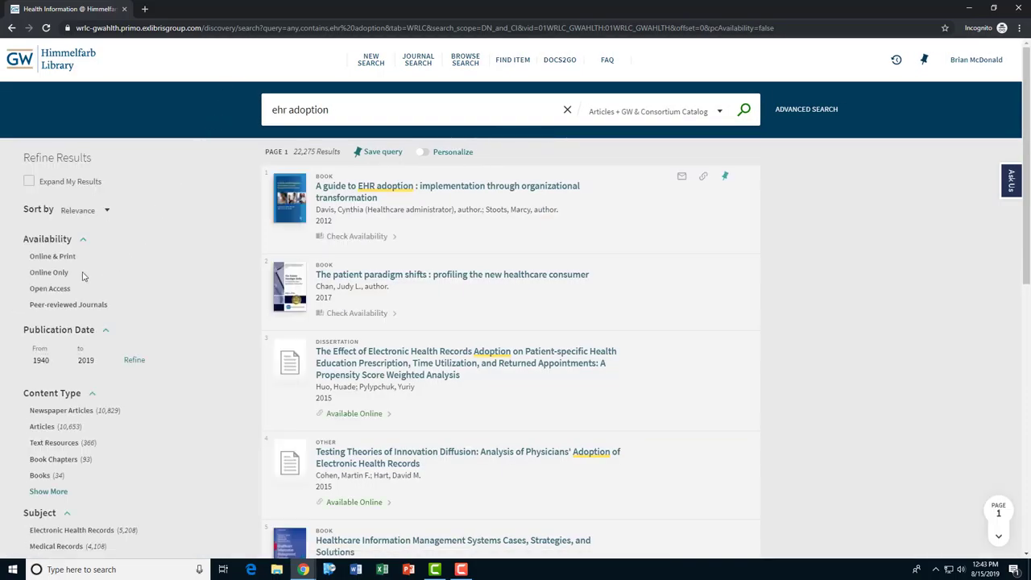
- Filter the ehr adoption results to Online Only and 2009–2019, then sort by Date-newest
left_click(25, 274)
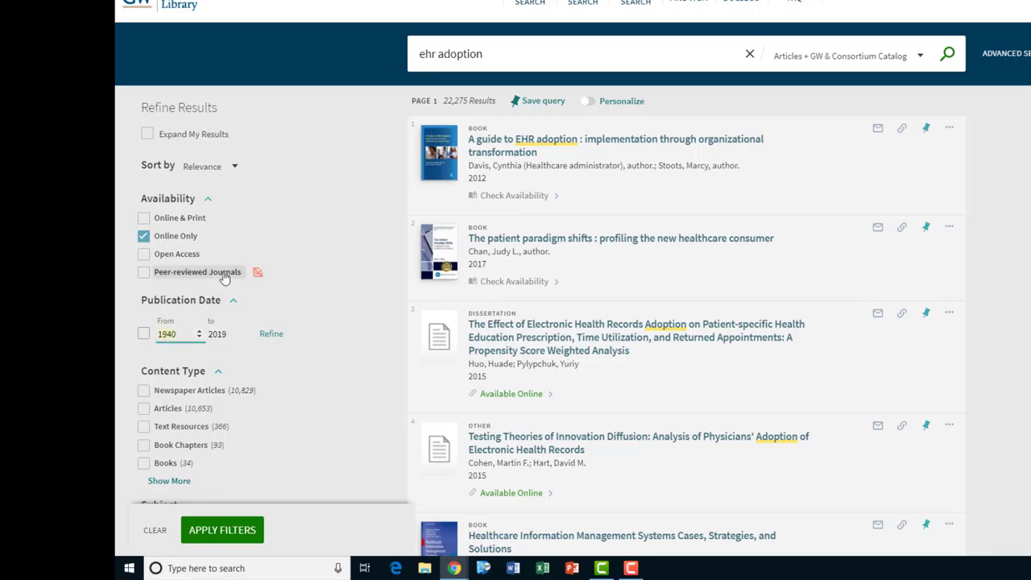
type("2009")
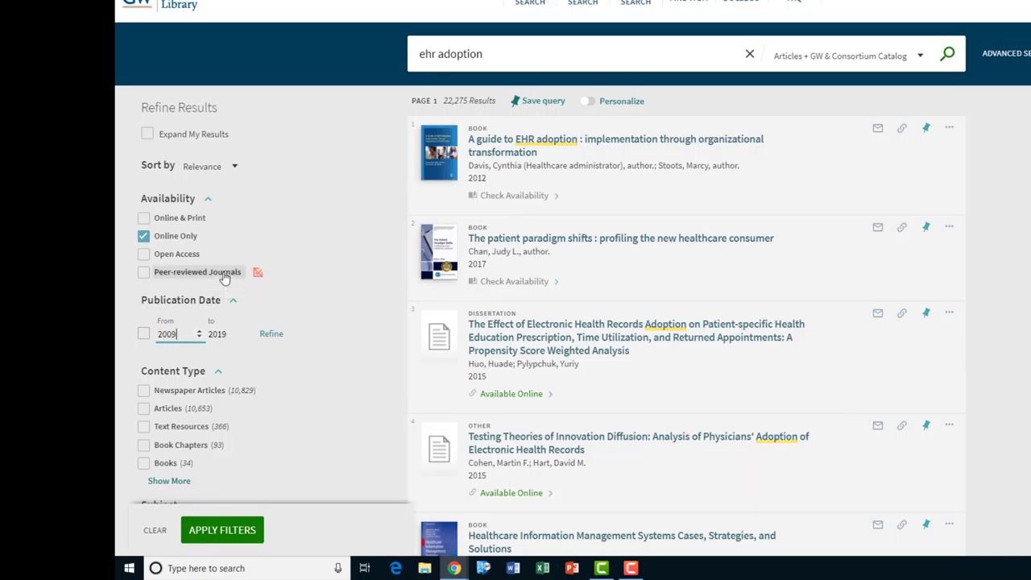
left_click(144, 333)
left_click(236, 535)
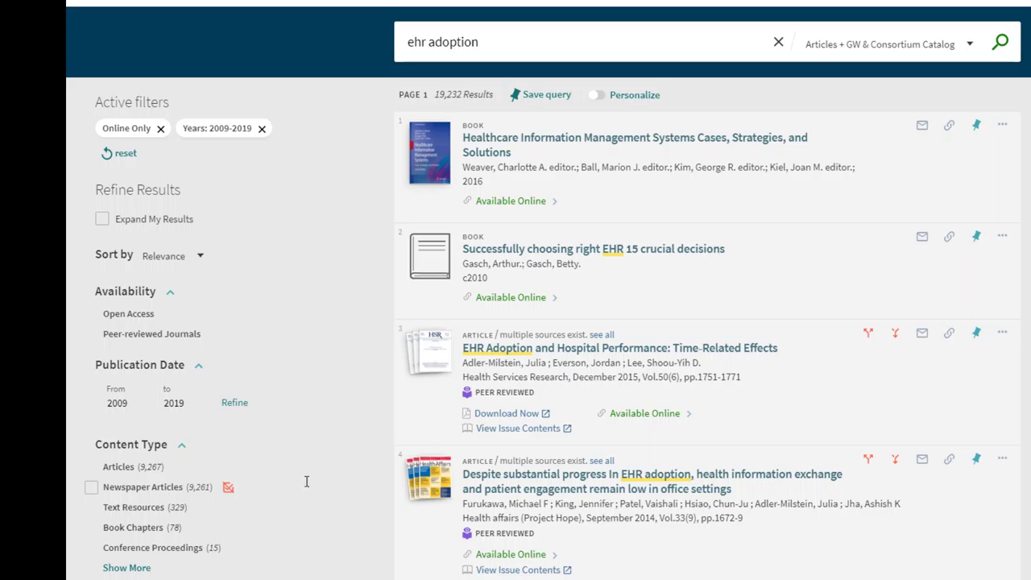
left_click(199, 258)
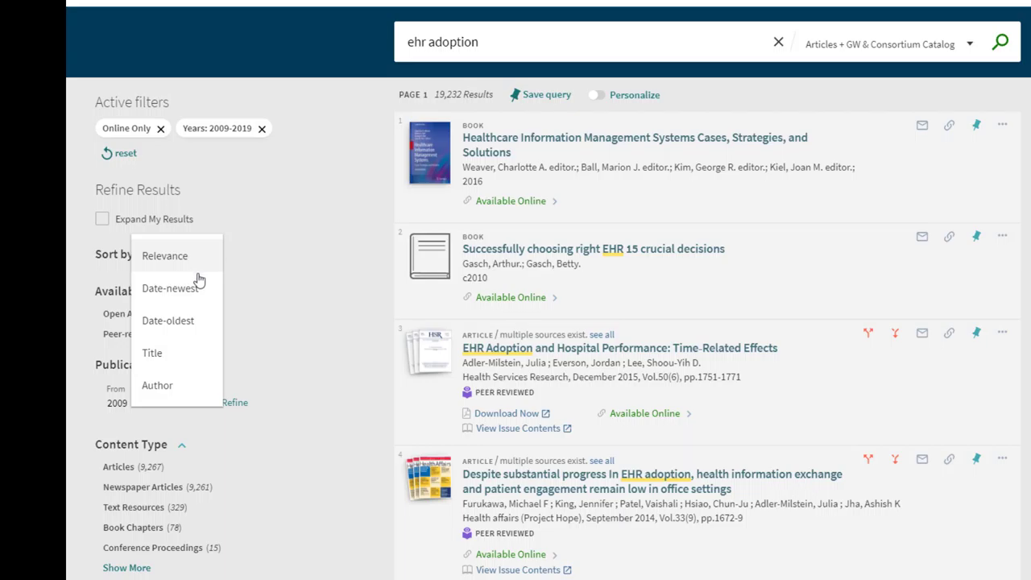
left_click(198, 298)
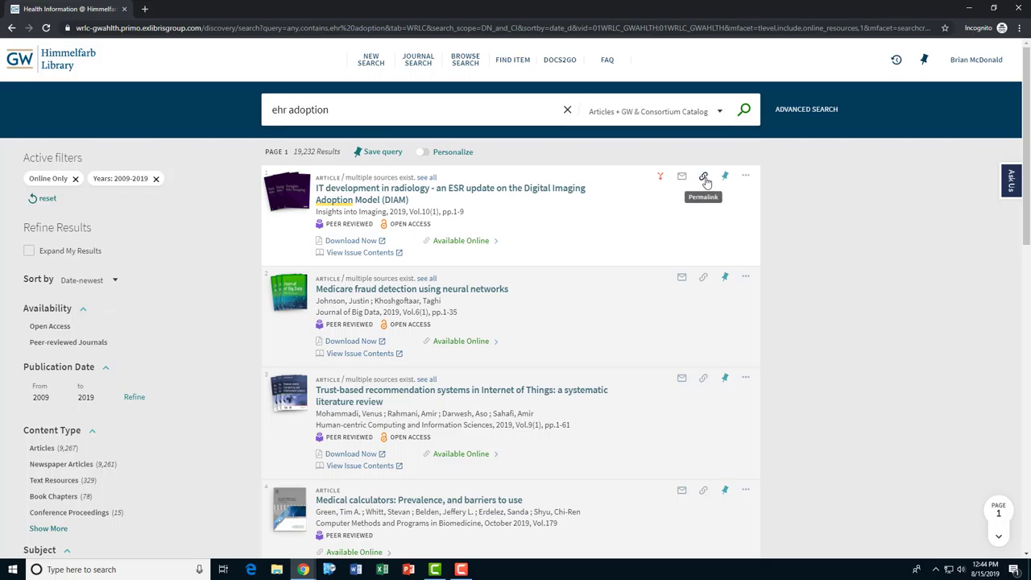
left_click(746, 179)
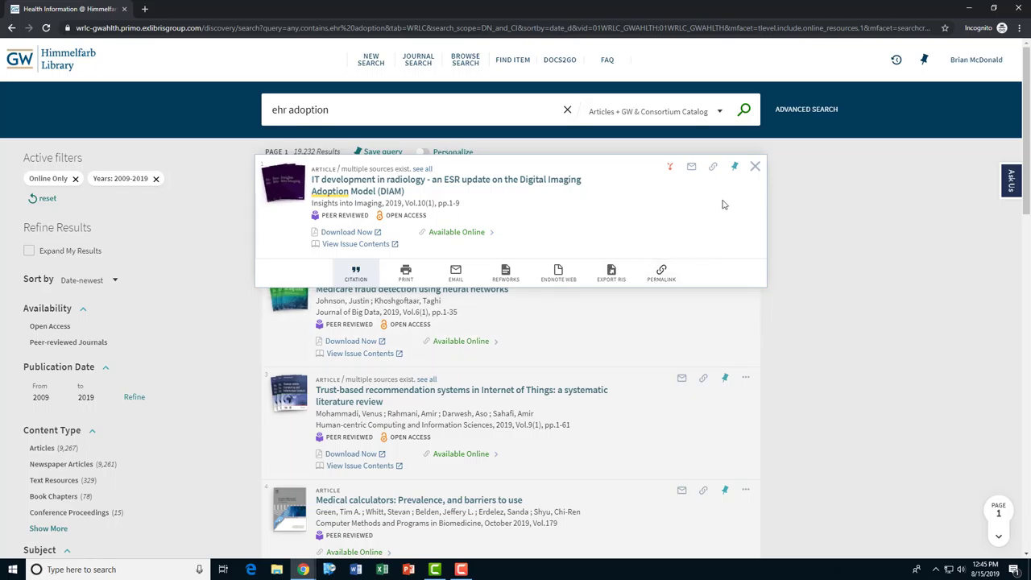
left_click(756, 167)
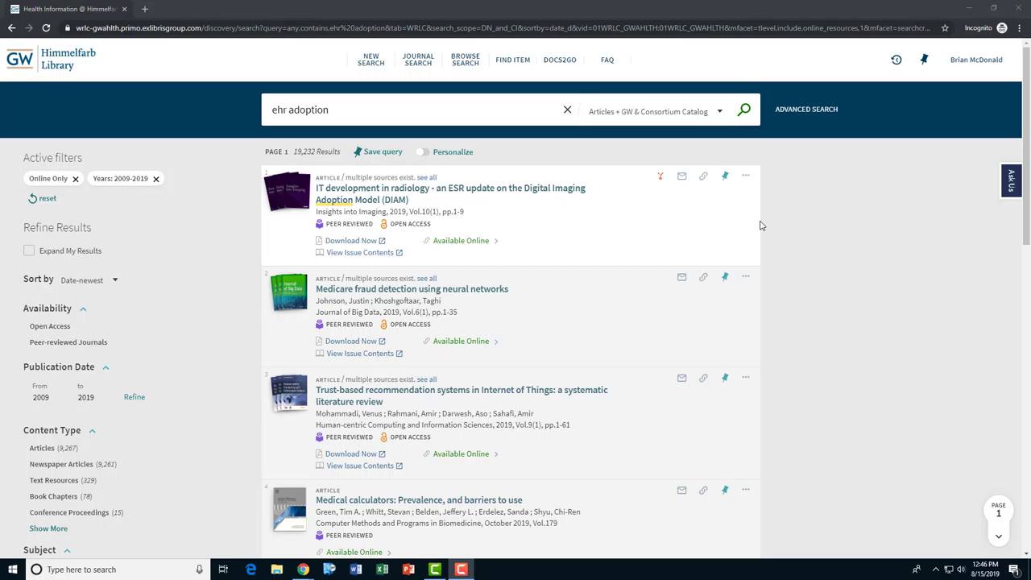
left_click(549, 194)
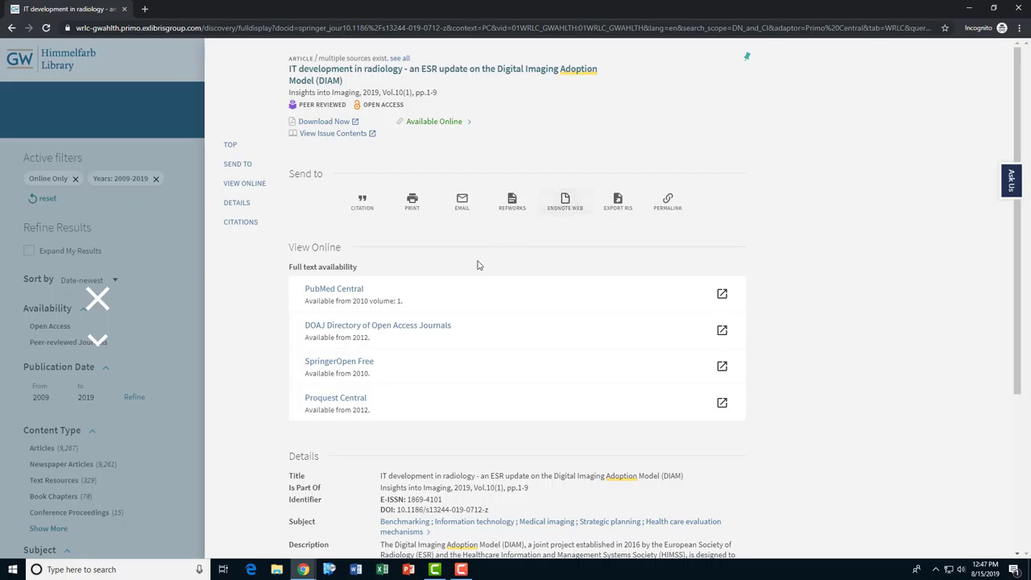
- Scroll through the DIAM radiology article's Details and Citations, then back up
scroll(465, 364, "down", 3)
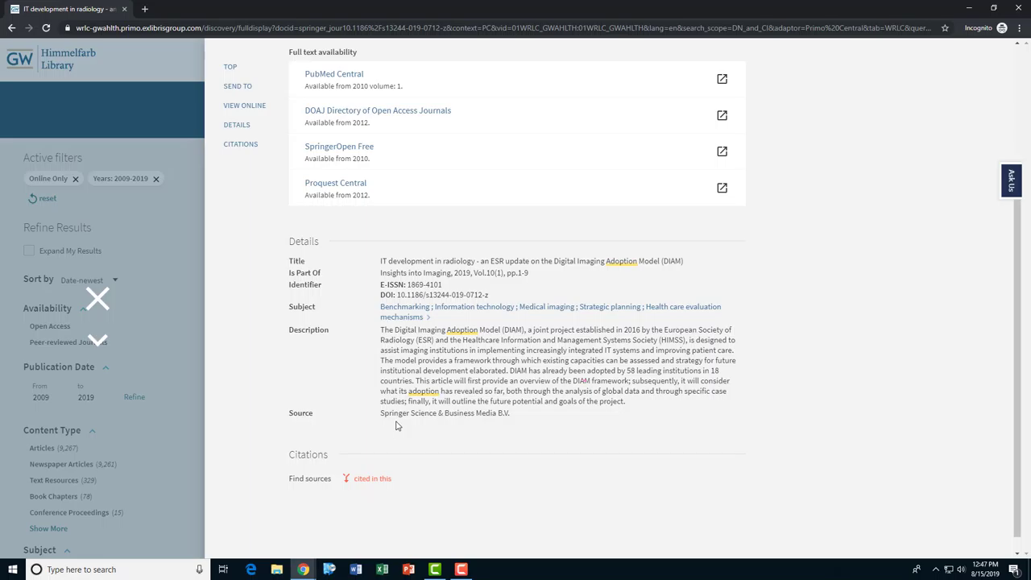
scroll(396, 426, "up", 3)
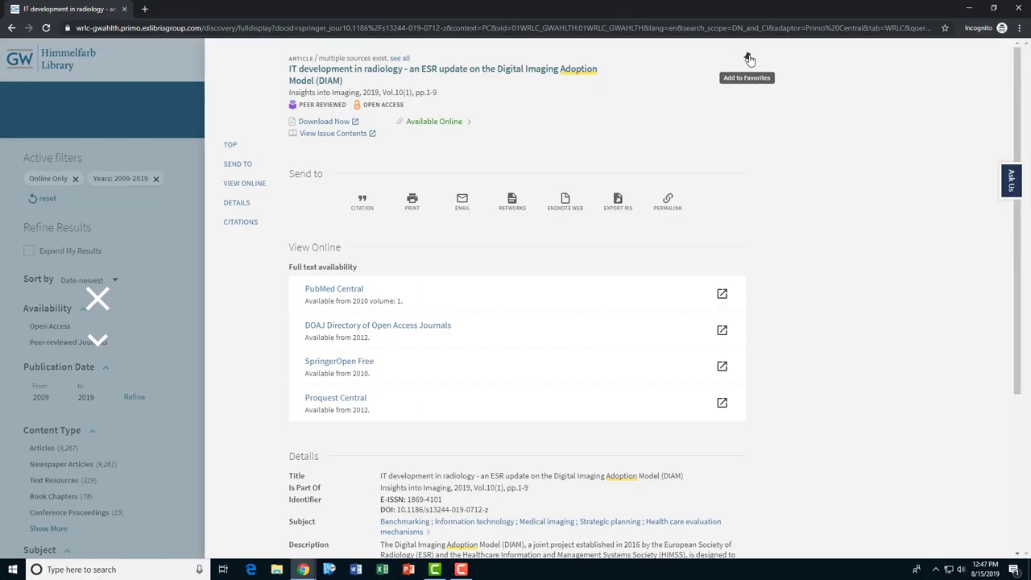
- Pin the DIAM radiology article to favorites and view it in My Favorites
left_click(748, 59)
left_click(97, 300)
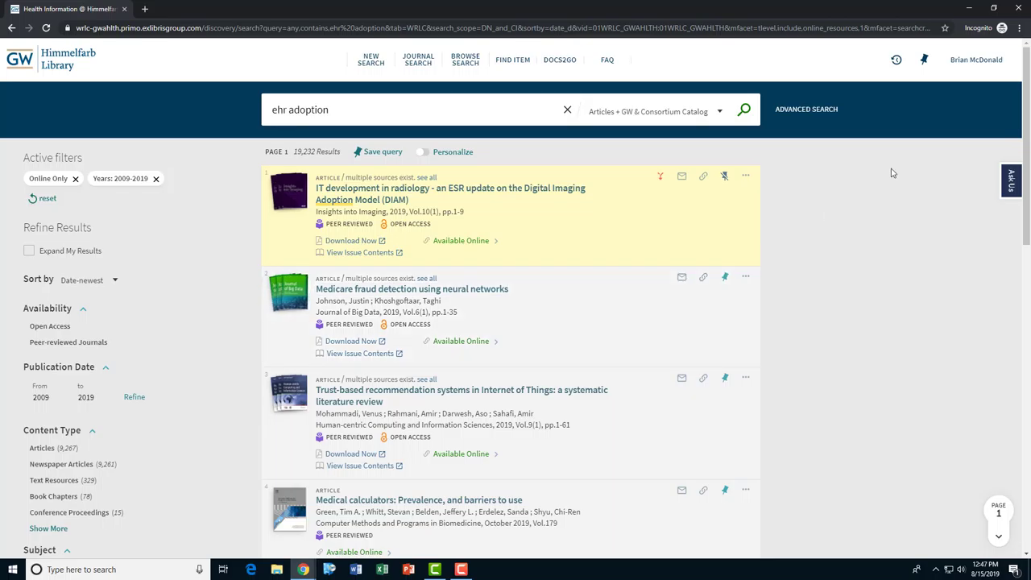
left_click(925, 62)
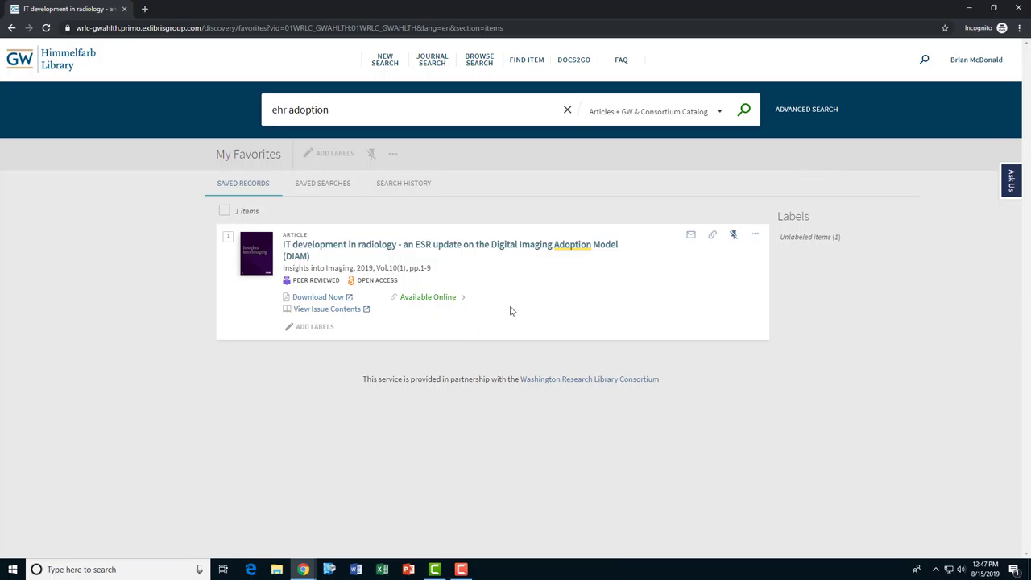
- Add the label 'EHR' to all saved favorites, then view the Search History list
left_click(756, 237)
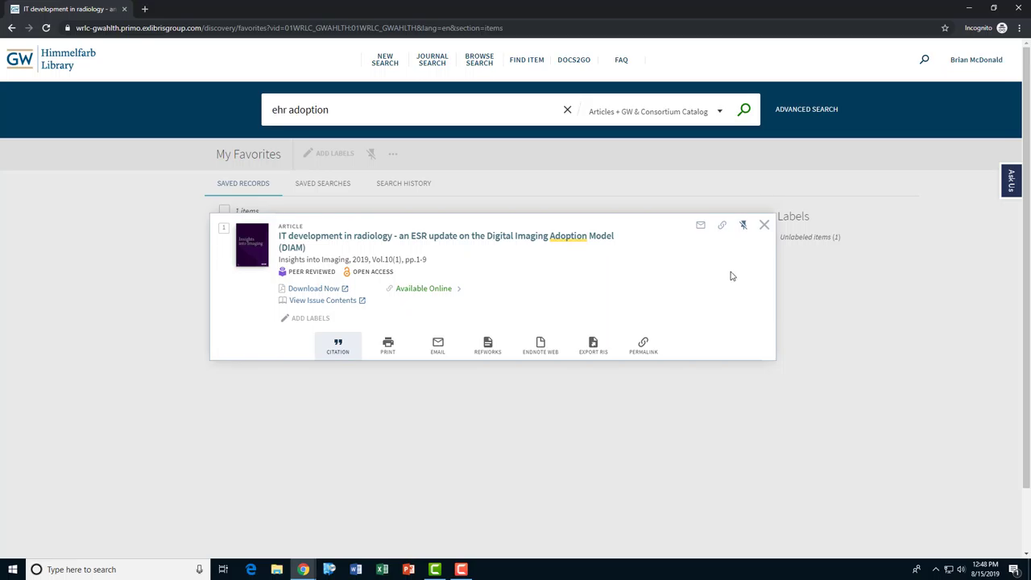
left_click(765, 225)
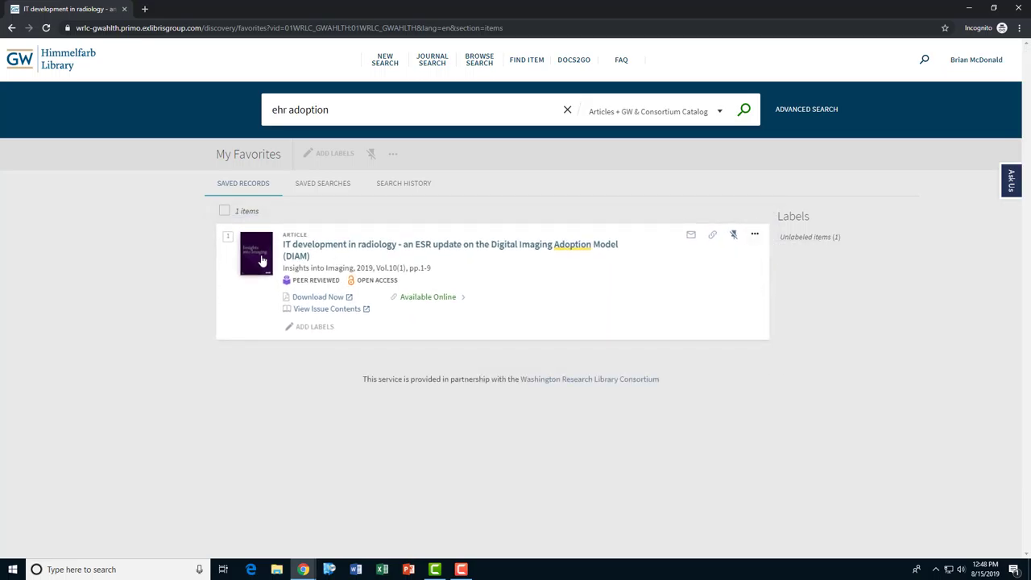
left_click(224, 211)
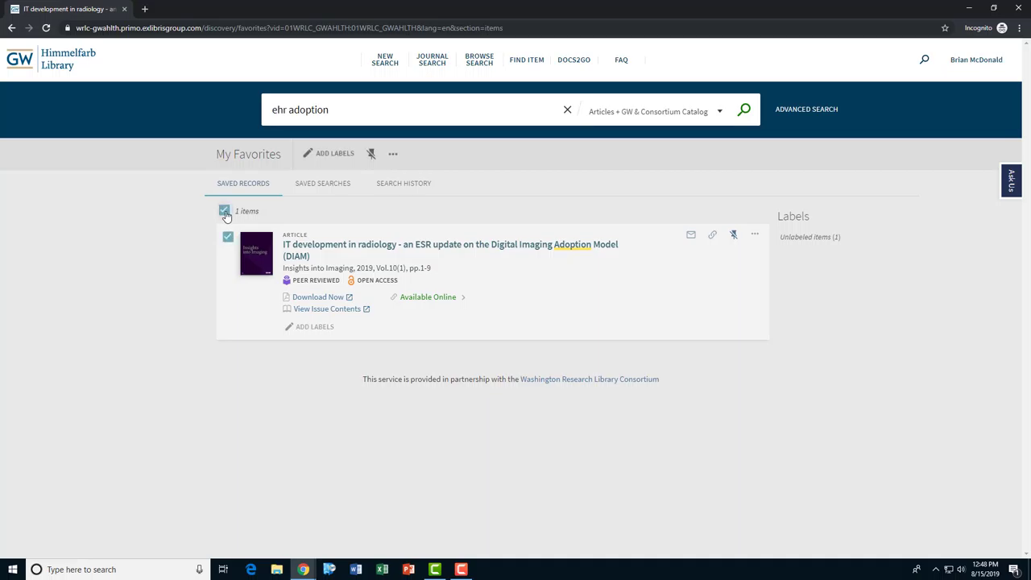
left_click(320, 156)
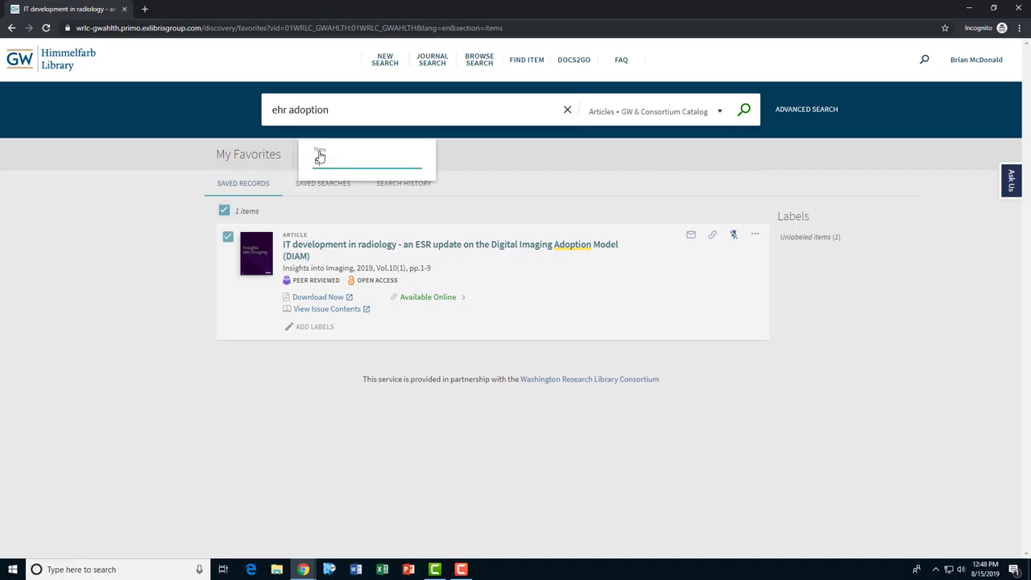
type("EHR")
key("Return")
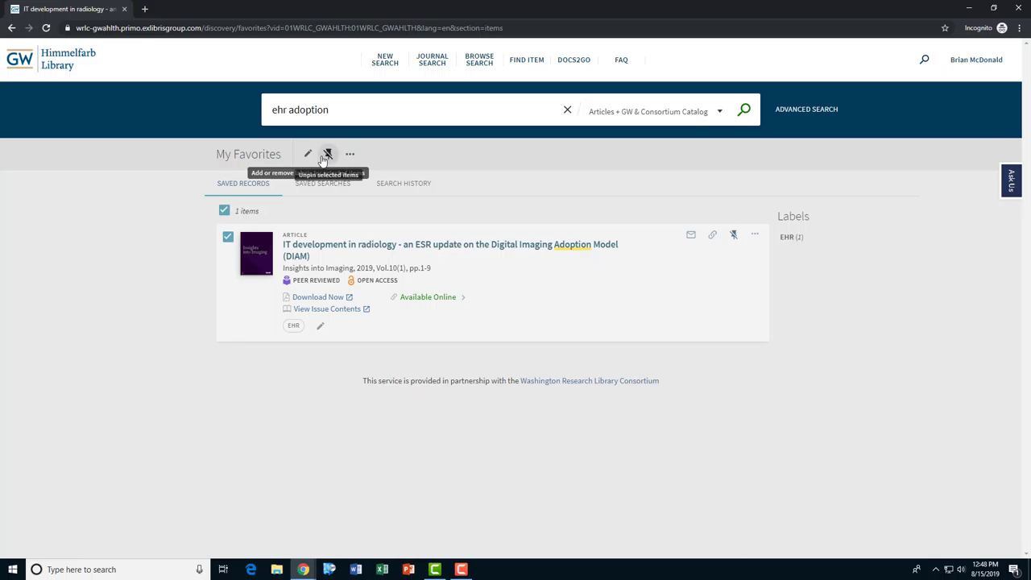
left_click(418, 185)
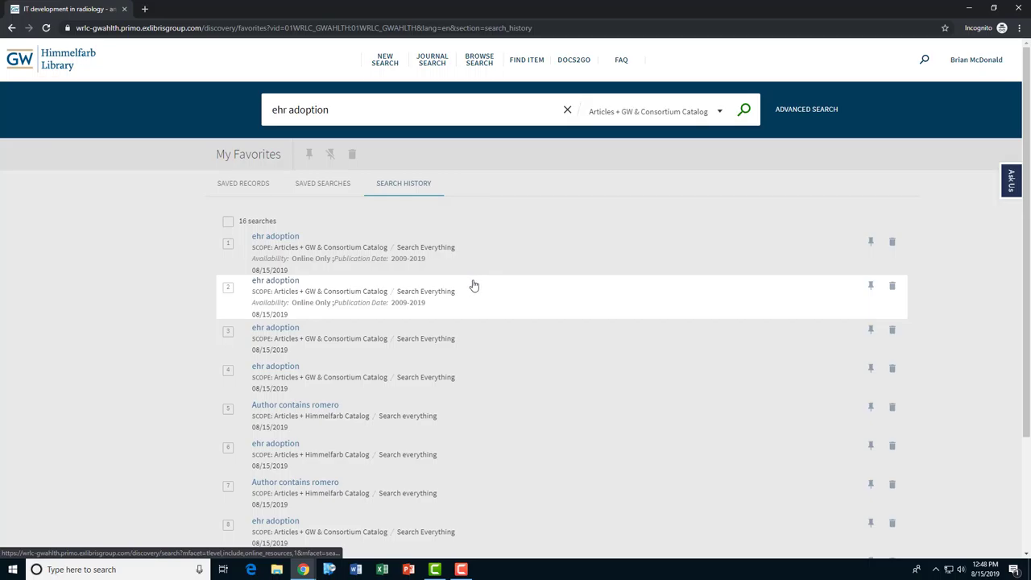
- Keep the first ehr adoption search (Online Only, 2009–2019) as a saved search
left_click(871, 244)
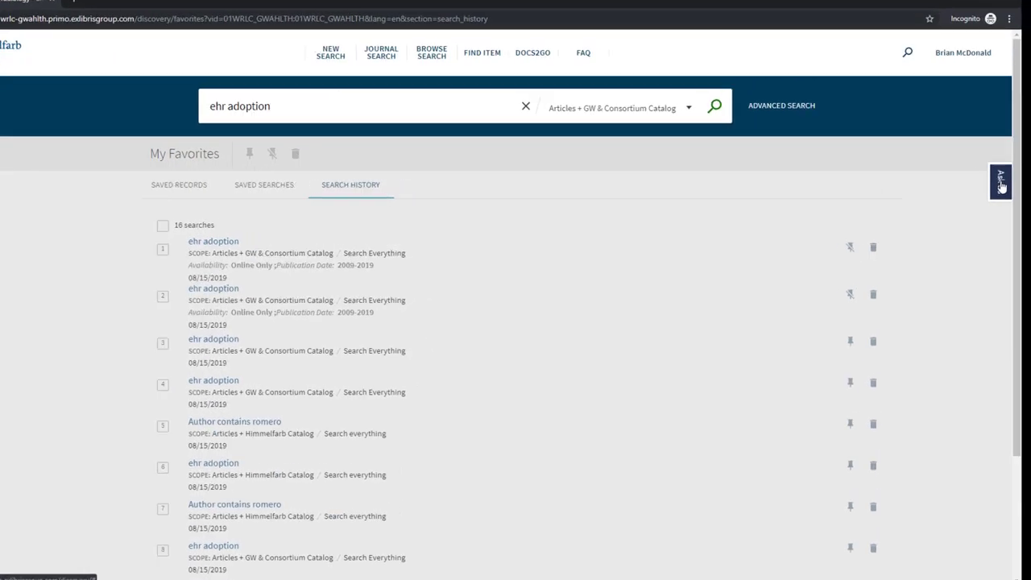
- Open the Ask Us chat widget on the right edge of the page
left_click(1001, 185)
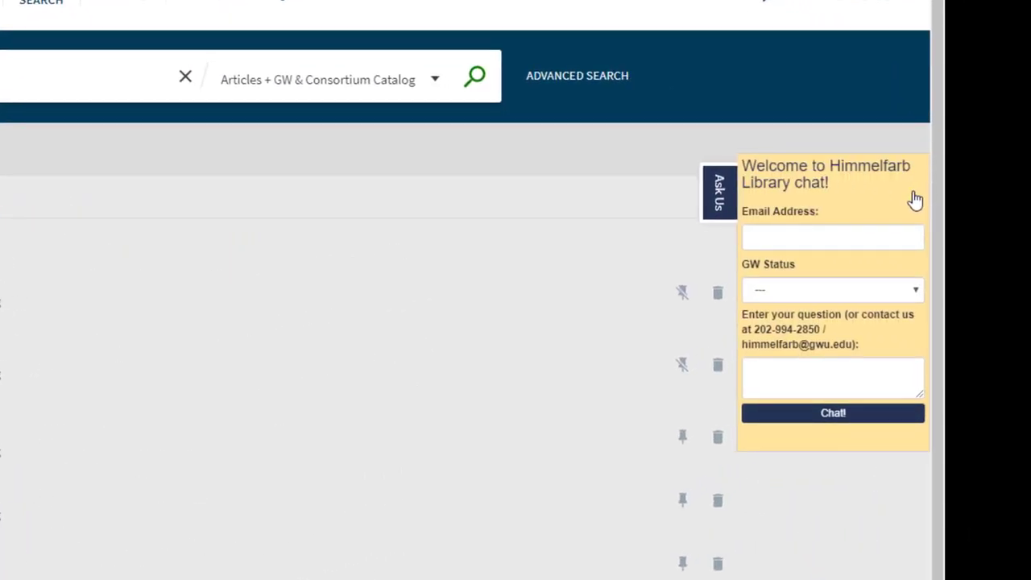